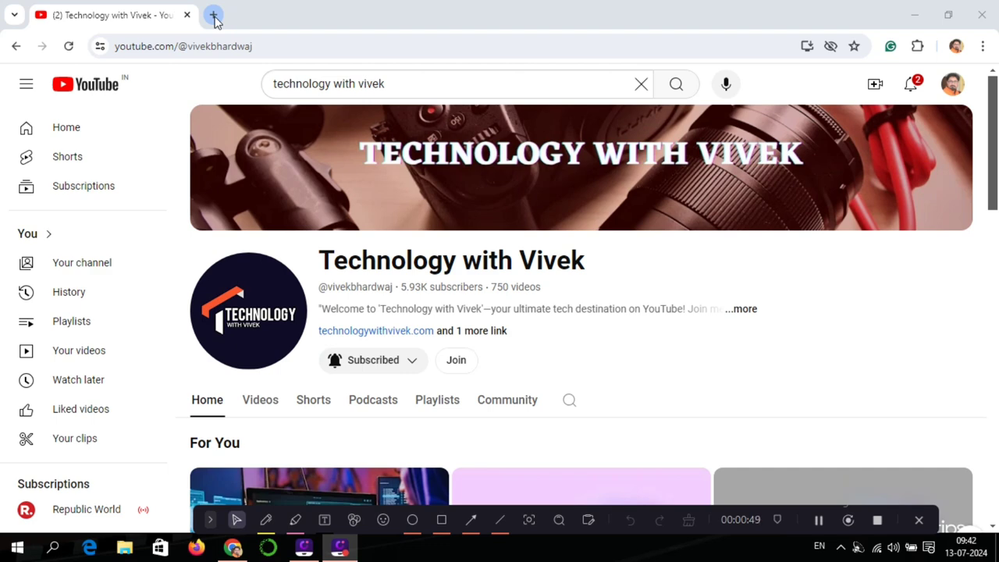
Switch to Google AdSense in a new tab and open the Sensitive categories page of the AdSense for YouTube blocking controls
left_click(213, 15)
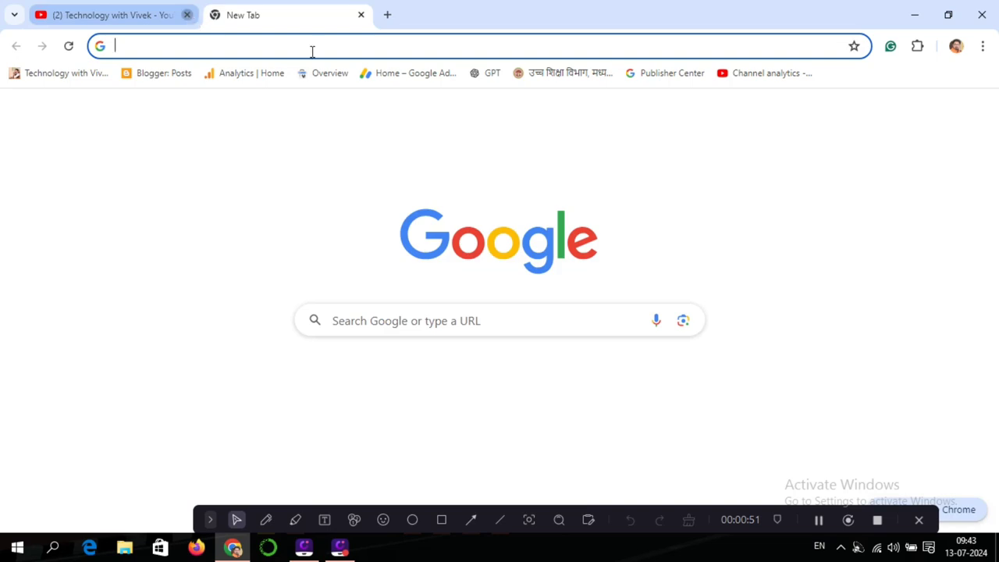
left_click(399, 73)
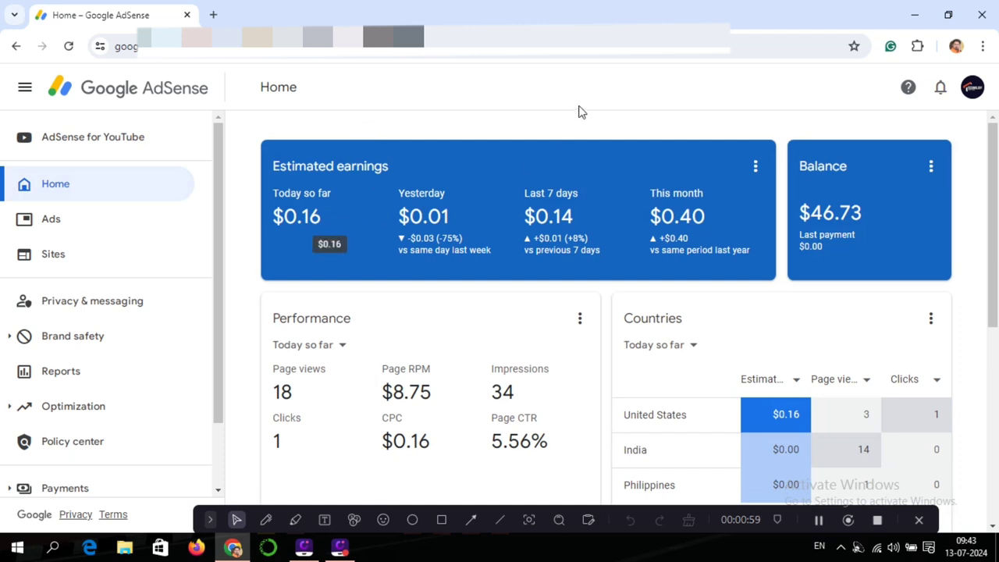
left_click(67, 141)
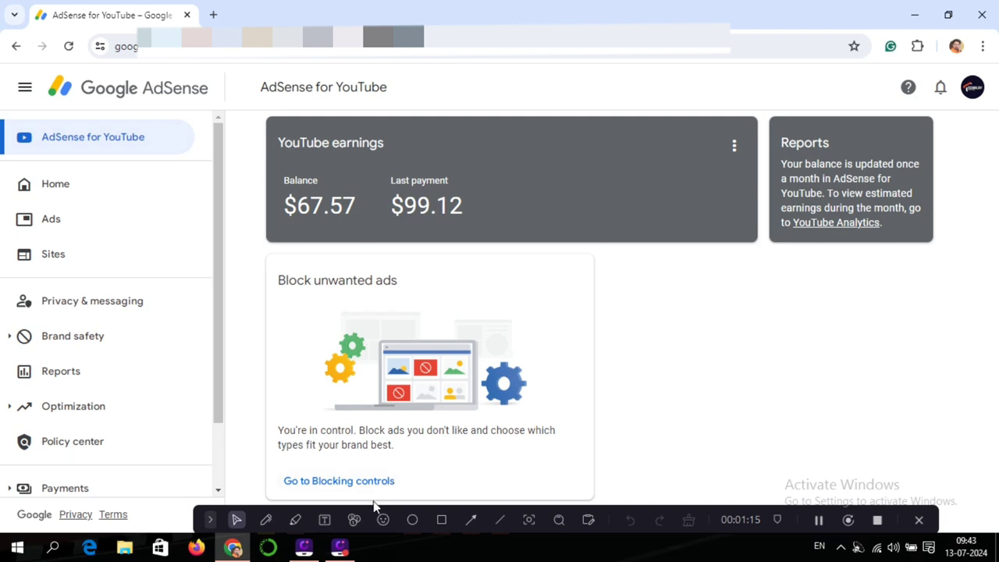
left_click(341, 481)
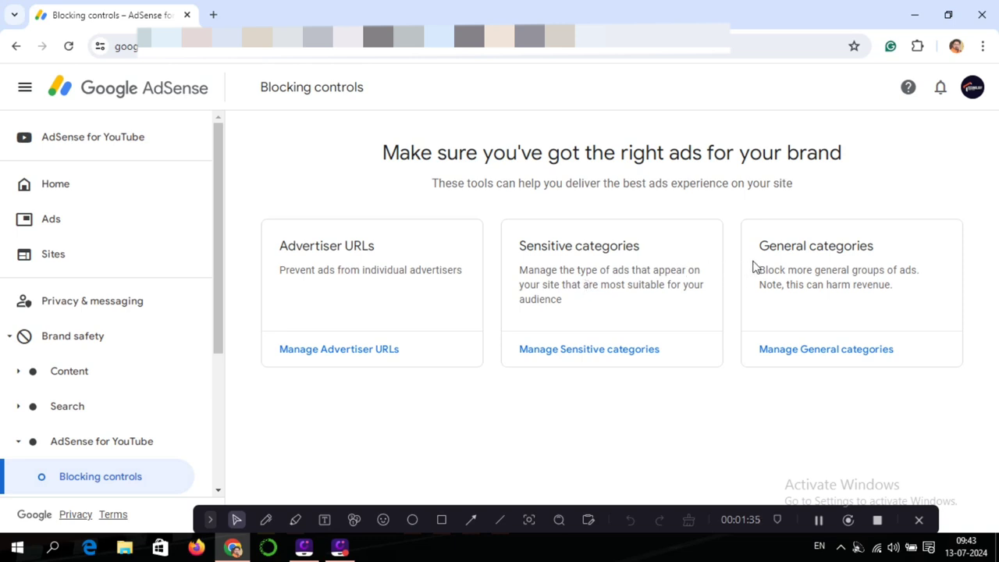
left_click(591, 355)
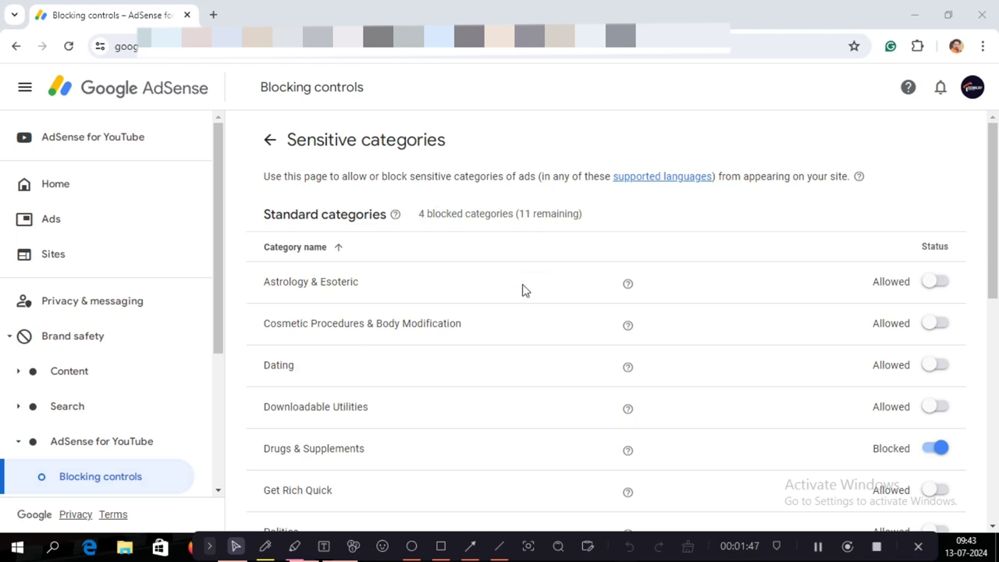
Examine the allowed or blocked status of the standard and restricted sensitive ad categories
scroll(515, 324, "down", 1)
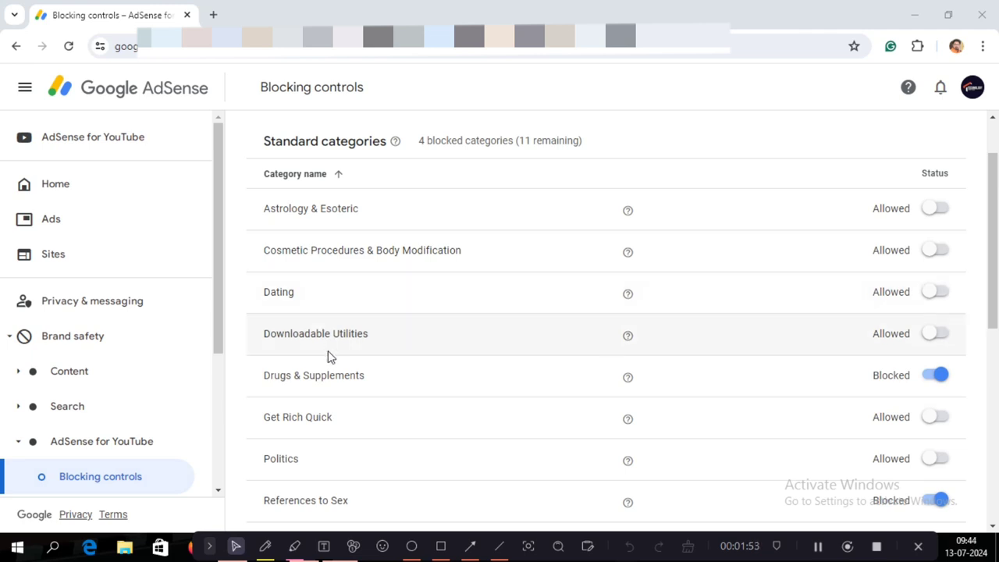
scroll(328, 356, "down", 2)
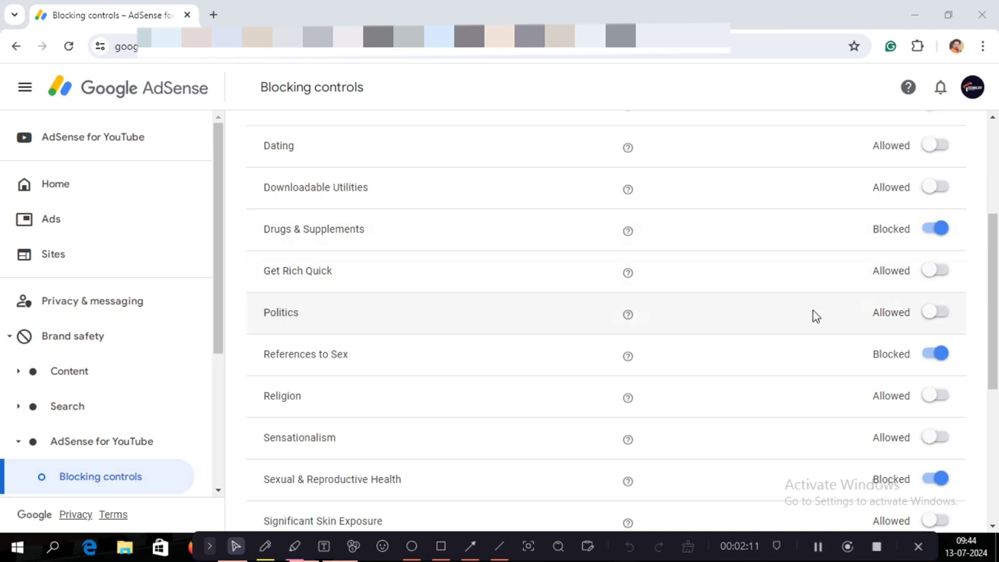
left_click_drag(268, 353, 332, 354)
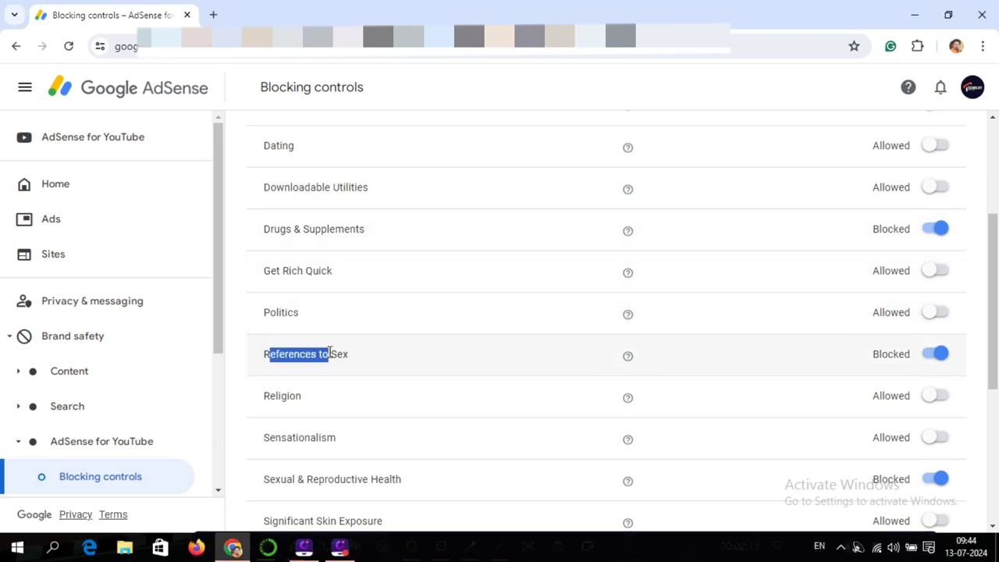
scroll(965, 331, "down", 1)
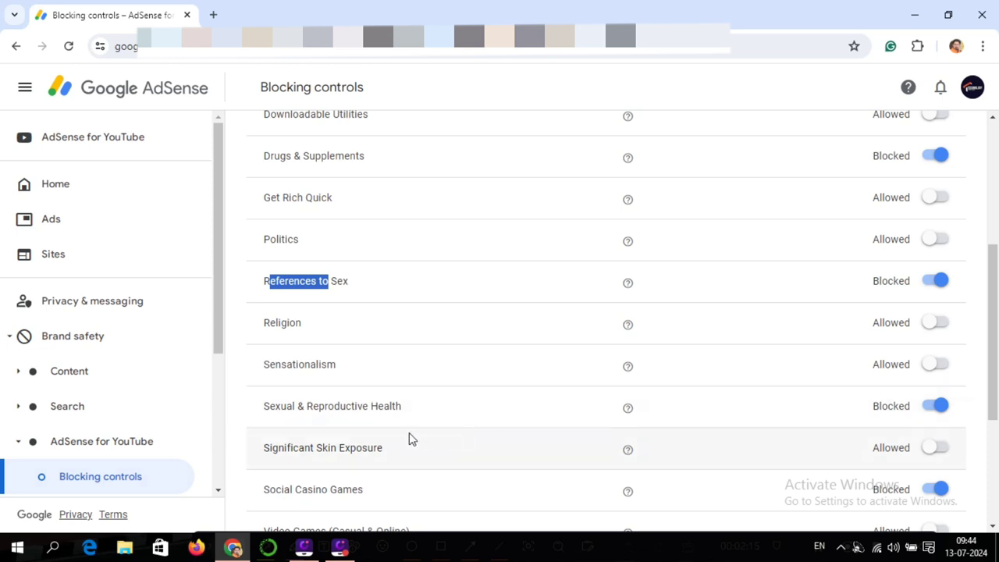
left_click_drag(292, 410, 386, 406)
scroll(945, 378, "down", 2)
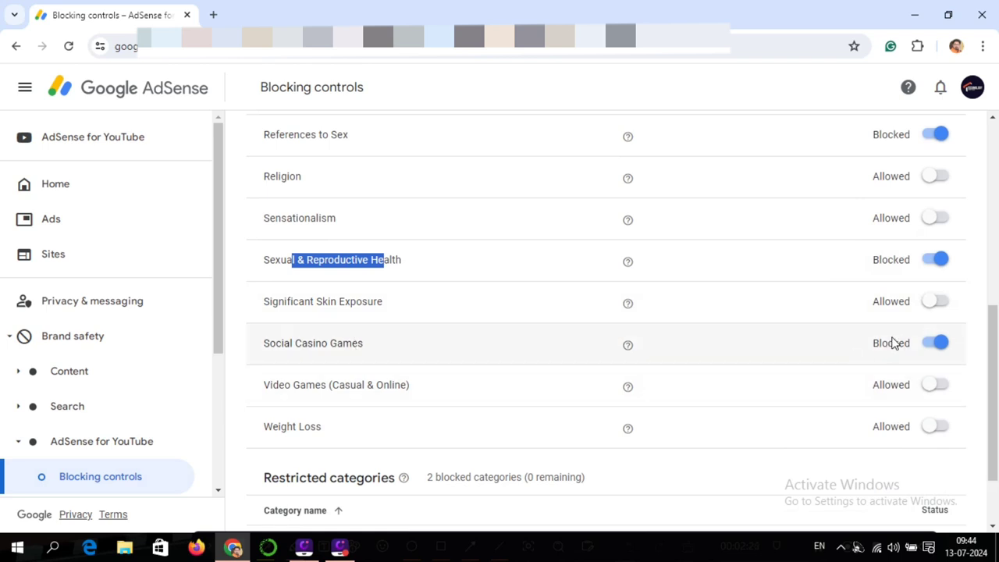
scroll(333, 430, "down", 1)
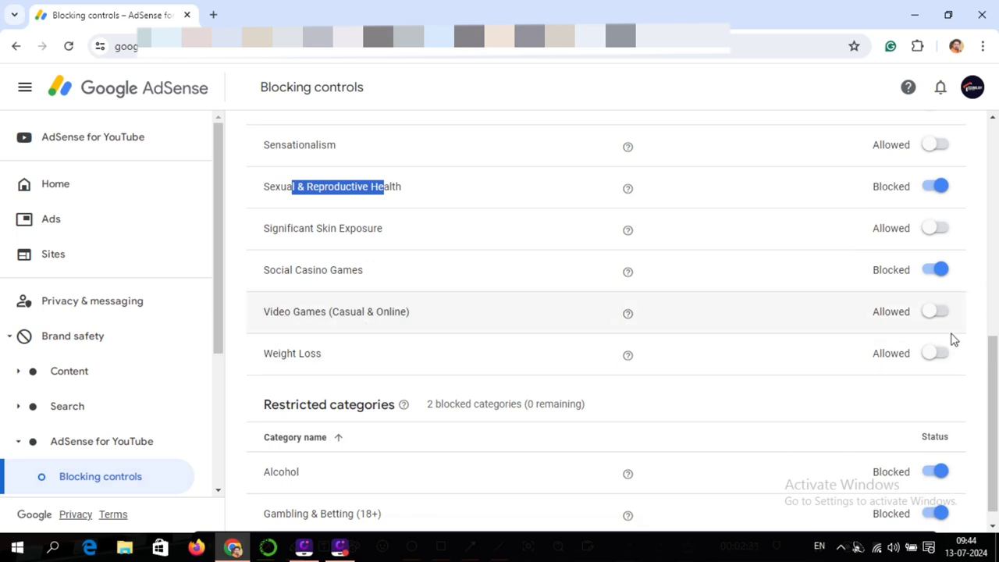
scroll(307, 386, "down", 1)
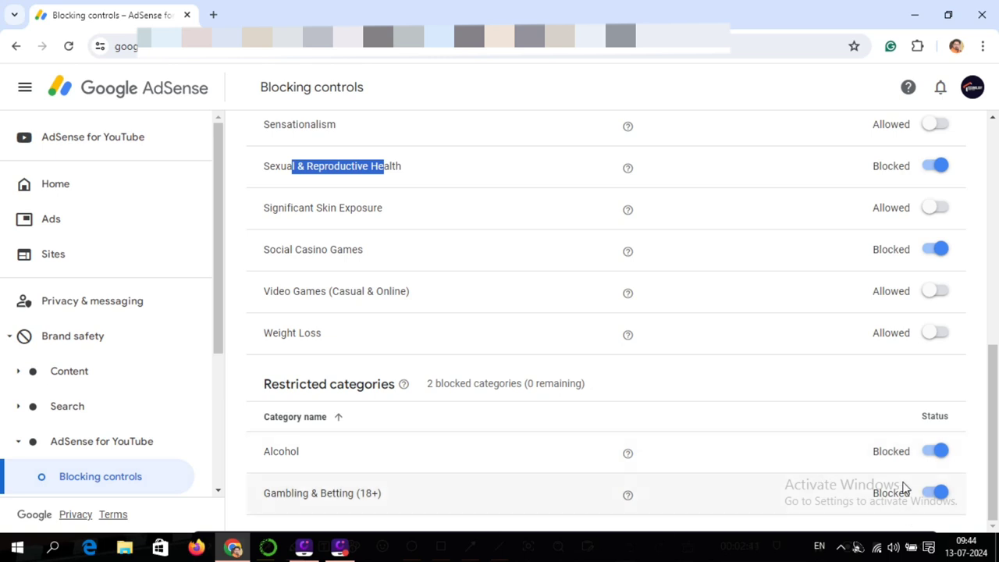
left_click(414, 237)
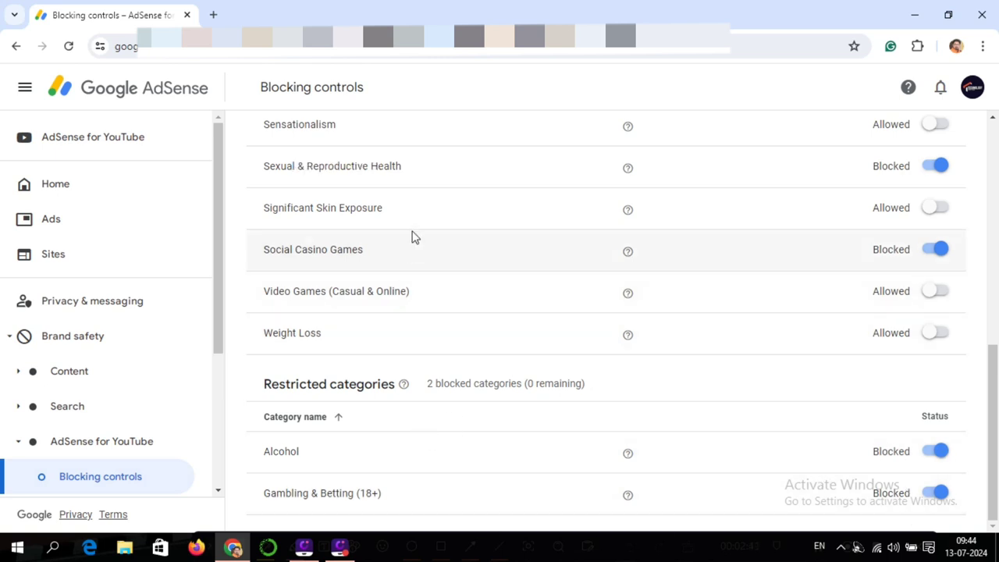
scroll(414, 236, "up", 5)
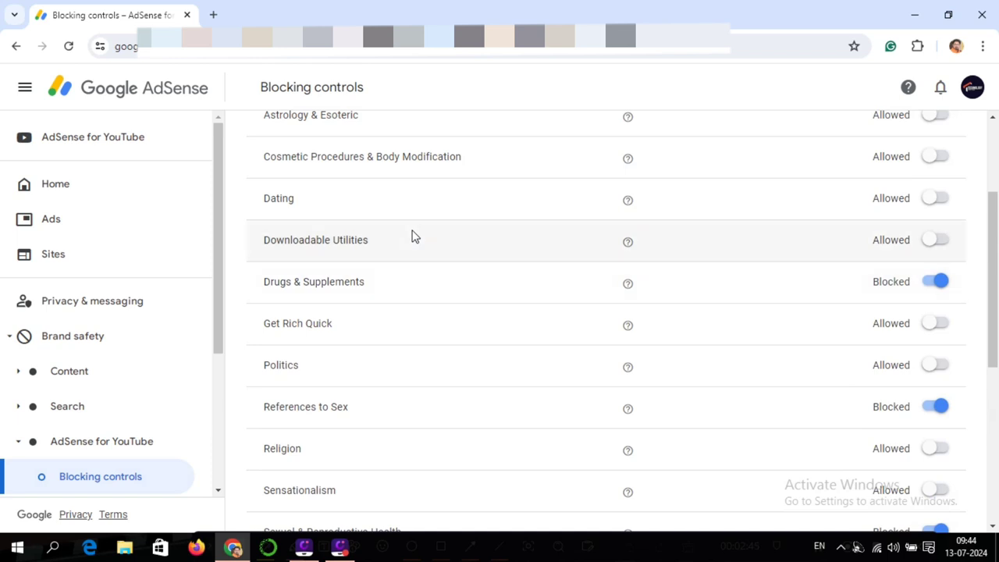
Block the Politics and Get Rich Quick ad categories, and check the updated sensitive category list
scroll(418, 258, "down", 1)
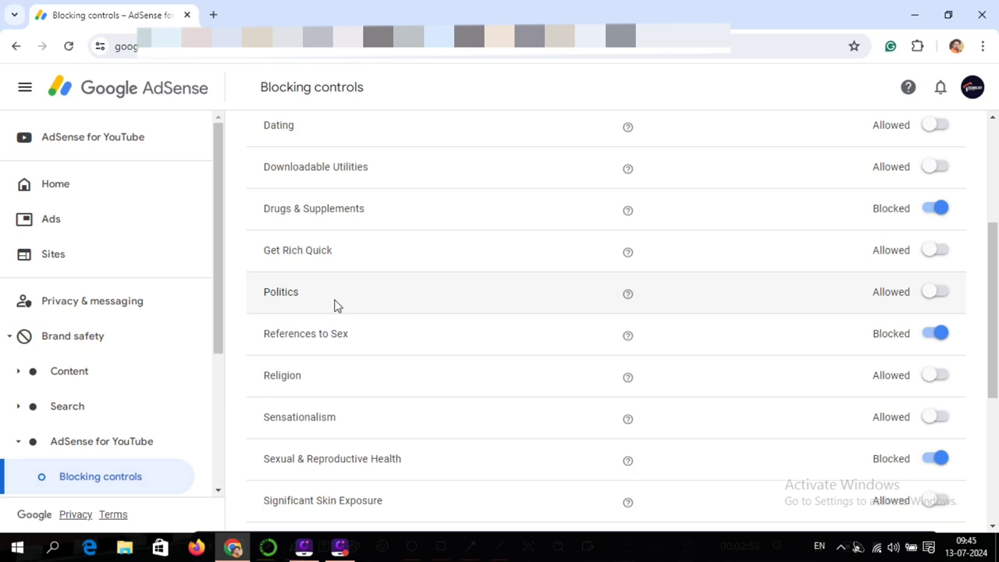
left_click(941, 298)
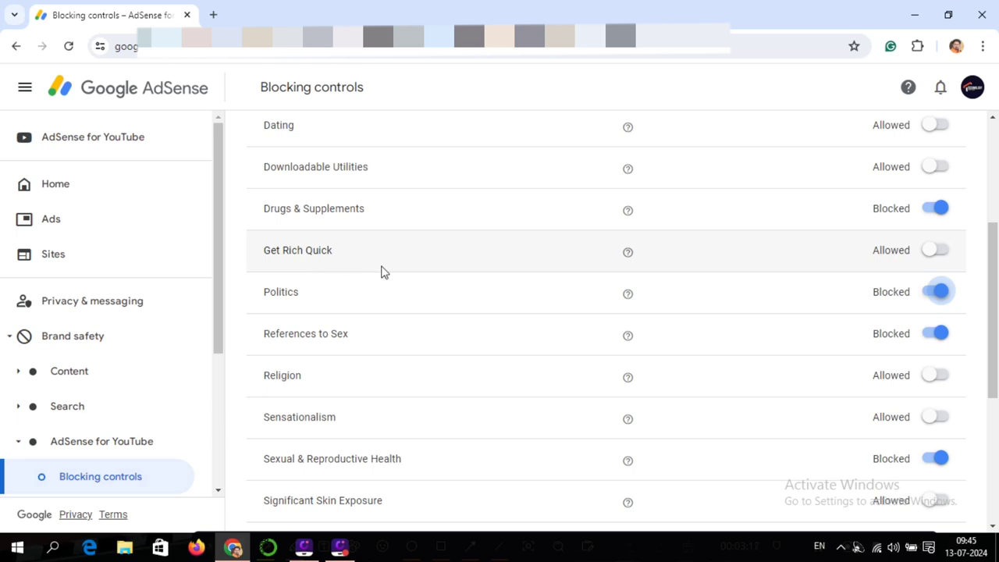
left_click(939, 251)
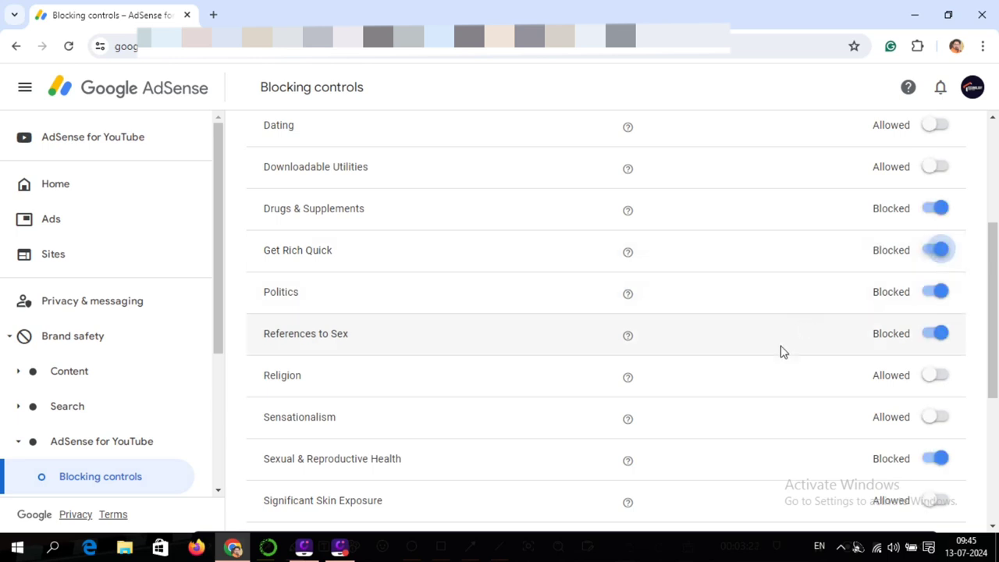
scroll(795, 336, "up", 3)
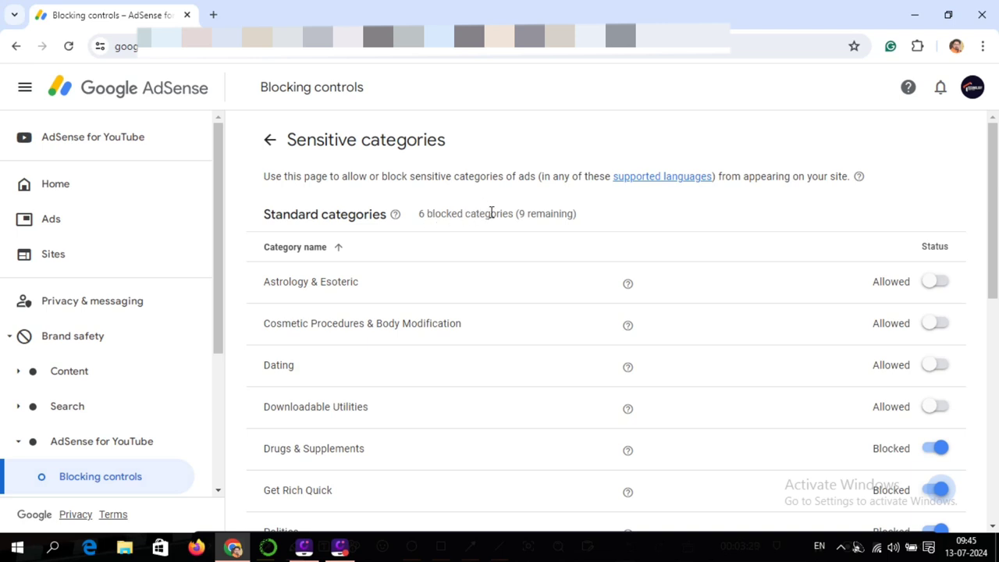
scroll(324, 345, "down", 6)
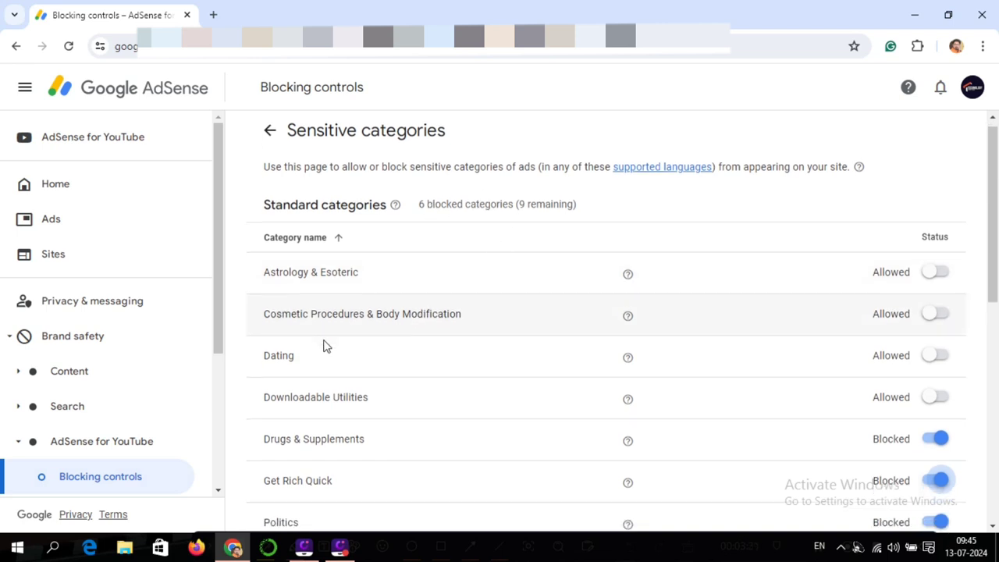
scroll(321, 374, "down", 1)
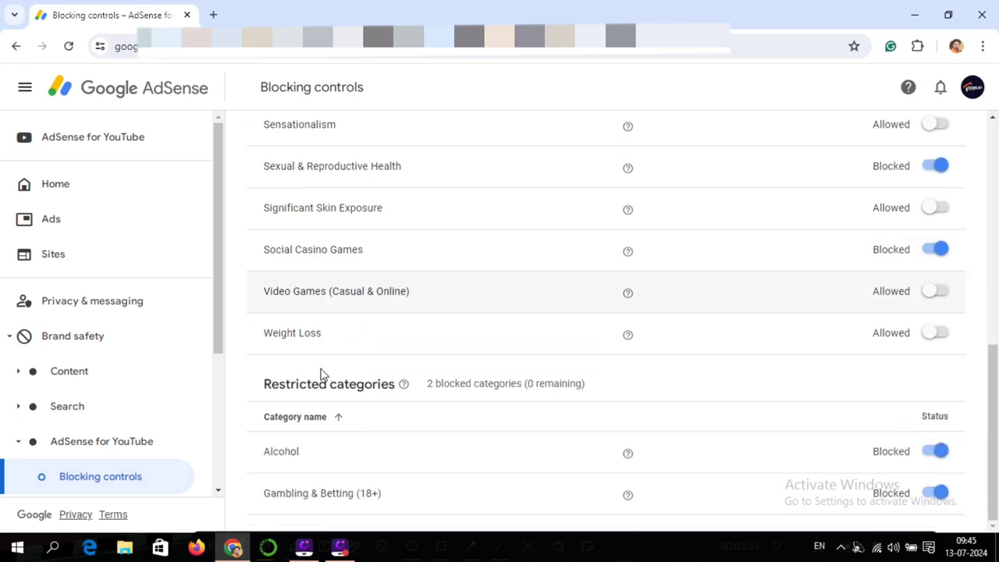
scroll(320, 359, "up", 7)
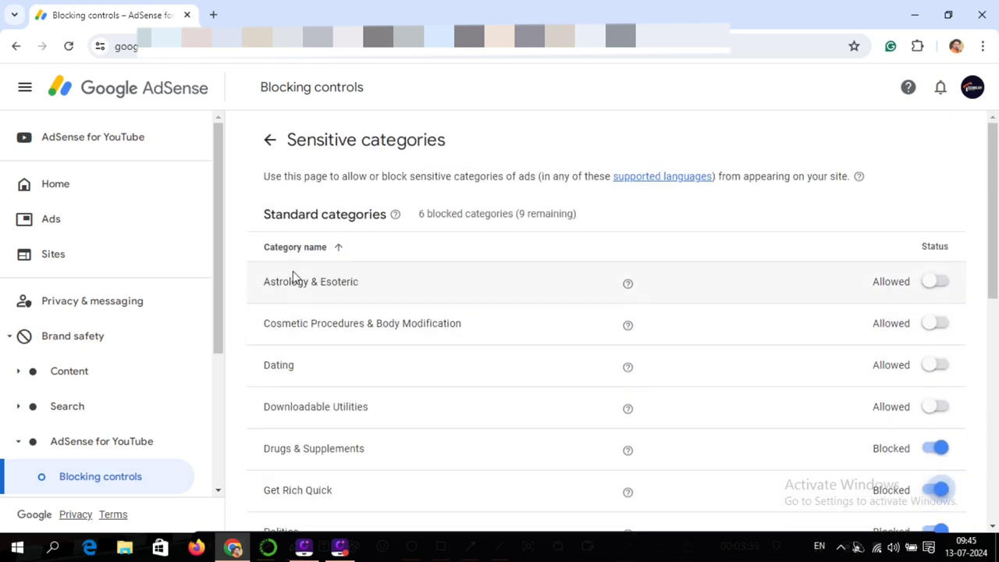
Open the General categories blocking page and read the explanation of the Arts & Entertainment category
left_click(269, 141)
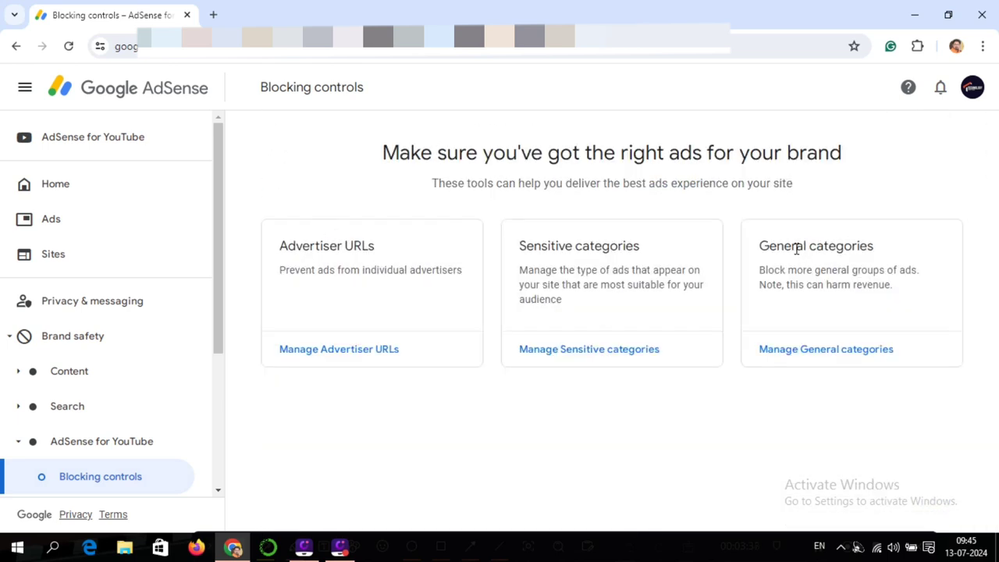
left_click(803, 351)
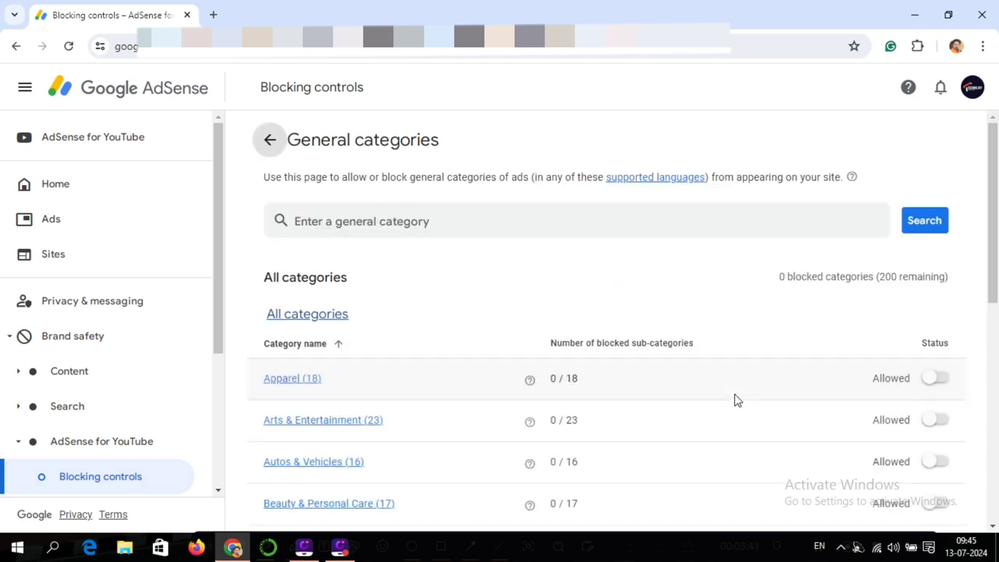
scroll(737, 400, "down", 1)
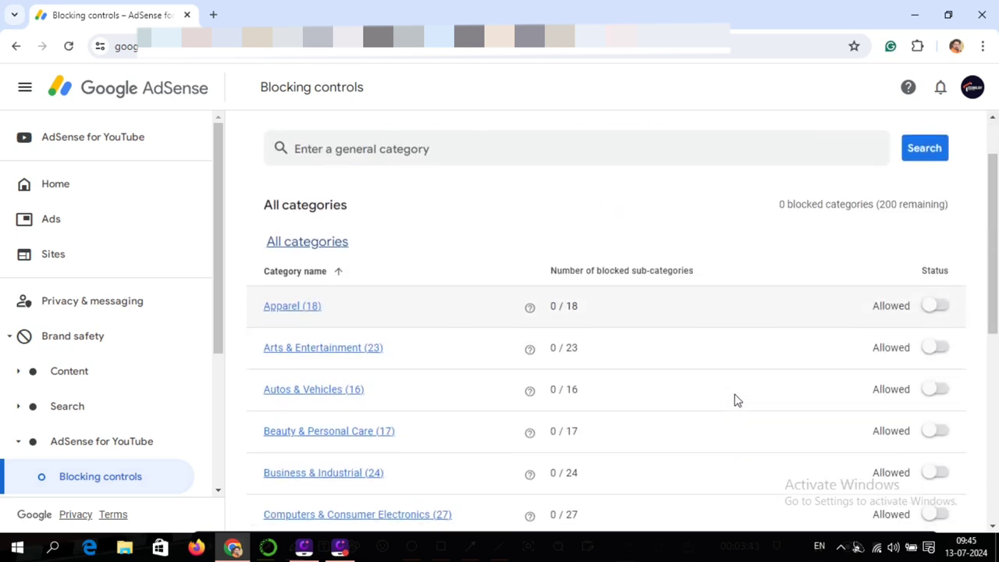
scroll(734, 400, "down", 2)
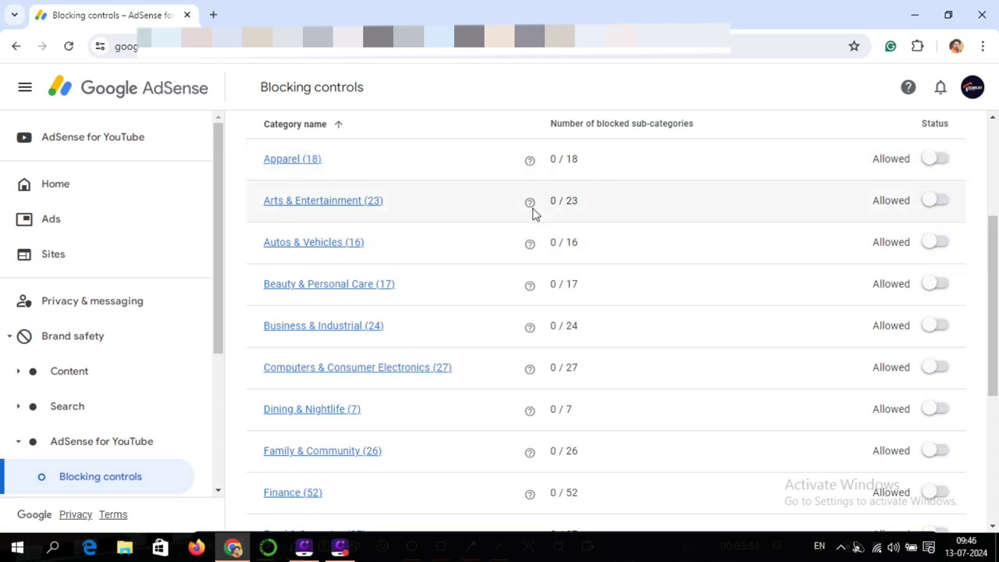
mouse_move(530, 206)
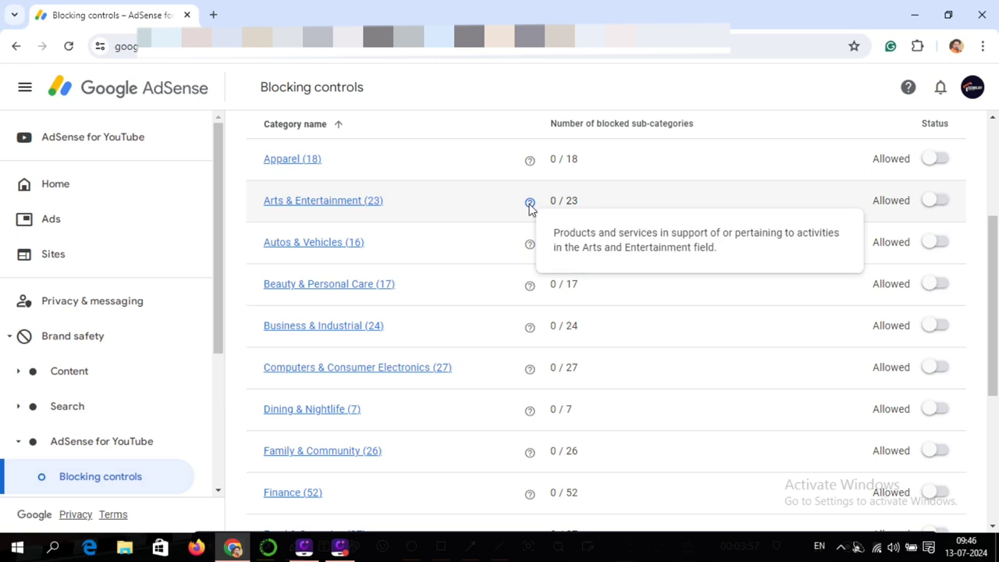
scroll(566, 347, "down", 4)
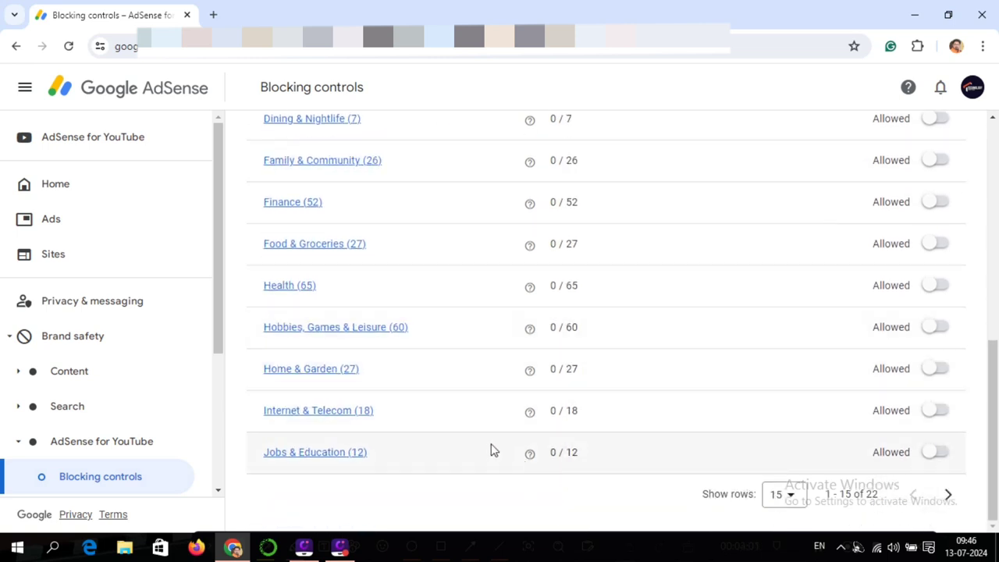
Review the remaining general categories on the second page of the list, and return to the first page to look through it again
left_click(948, 495)
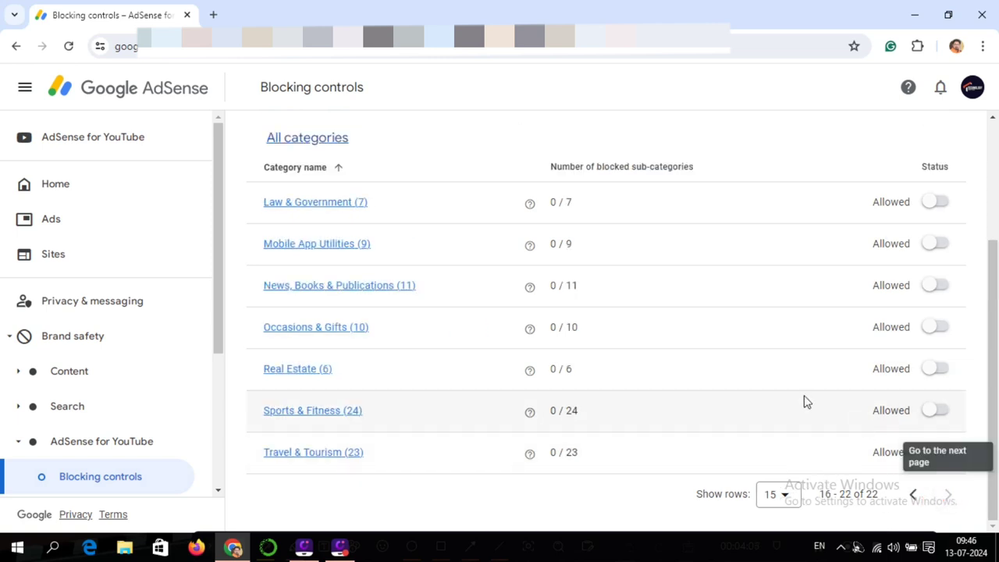
scroll(465, 357, "up", 2)
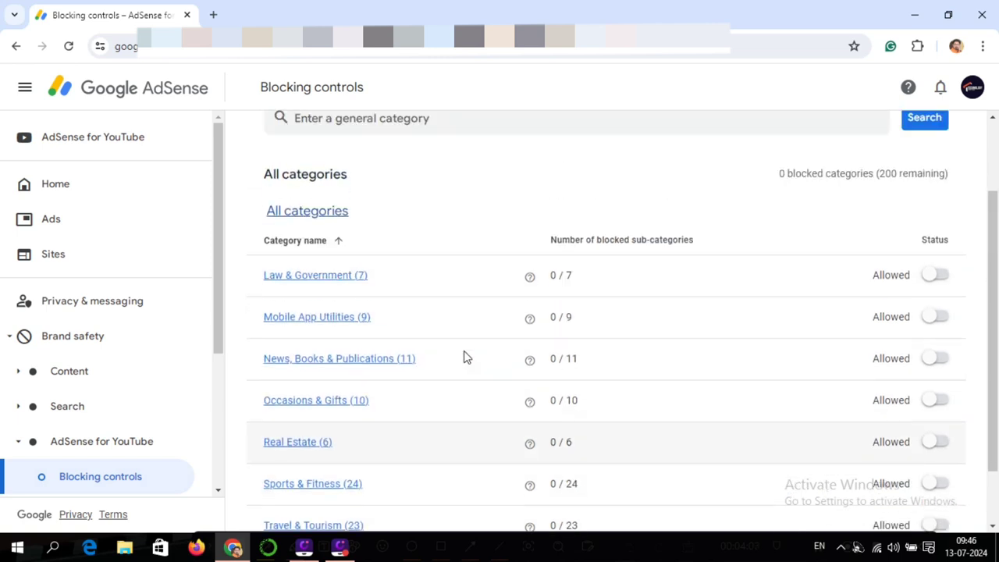
scroll(466, 358, "down", 2)
scroll(465, 357, "down", 1)
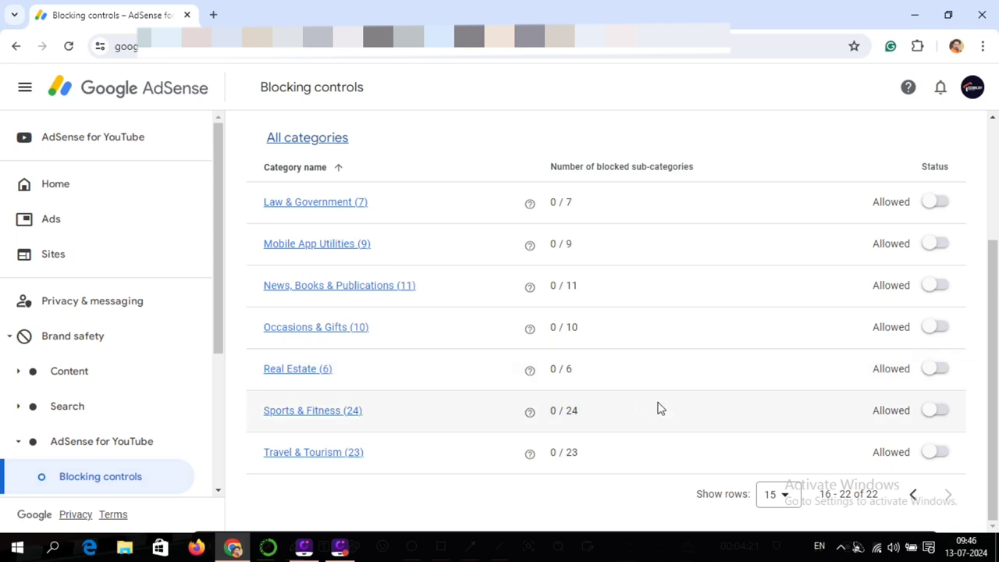
left_click(914, 497)
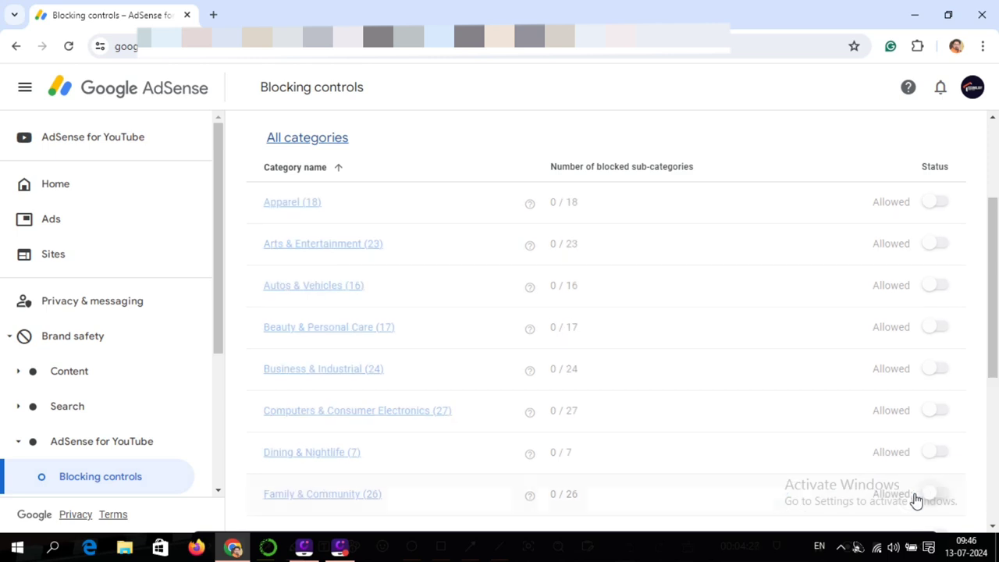
scroll(676, 438, "up", 3)
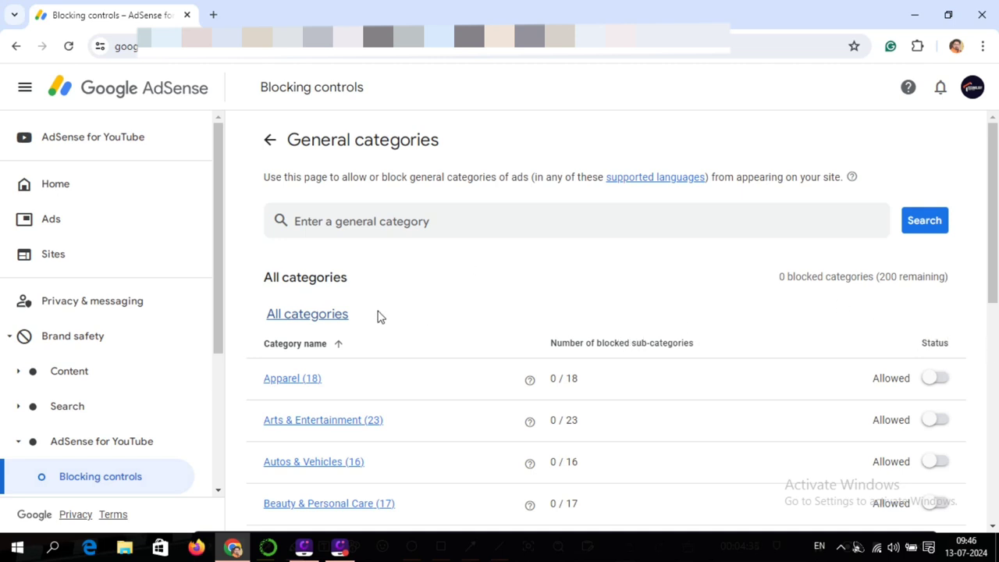
scroll(380, 316, "down", 1)
scroll(381, 316, "down", 6)
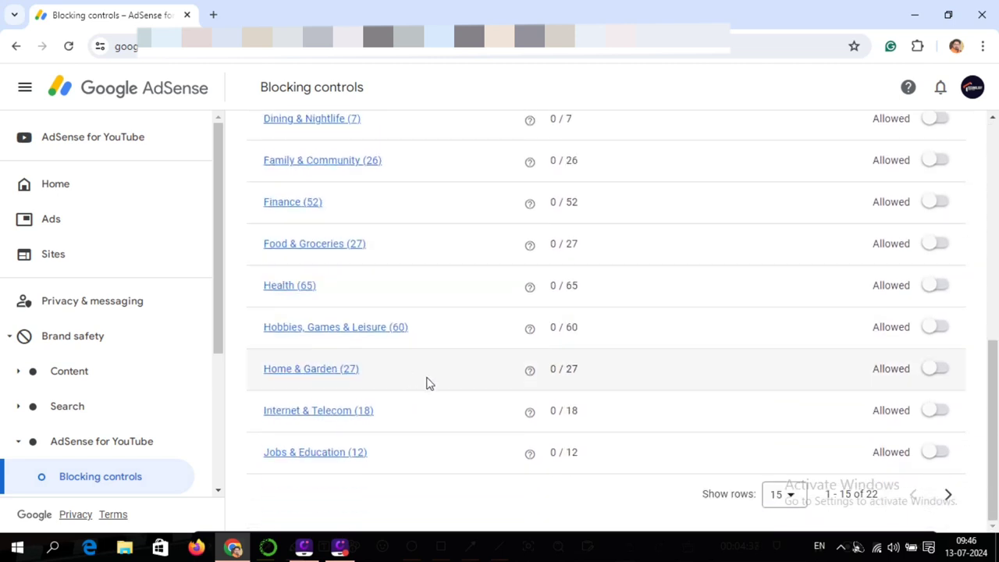
scroll(429, 383, "up", 3)
scroll(428, 384, "up", 4)
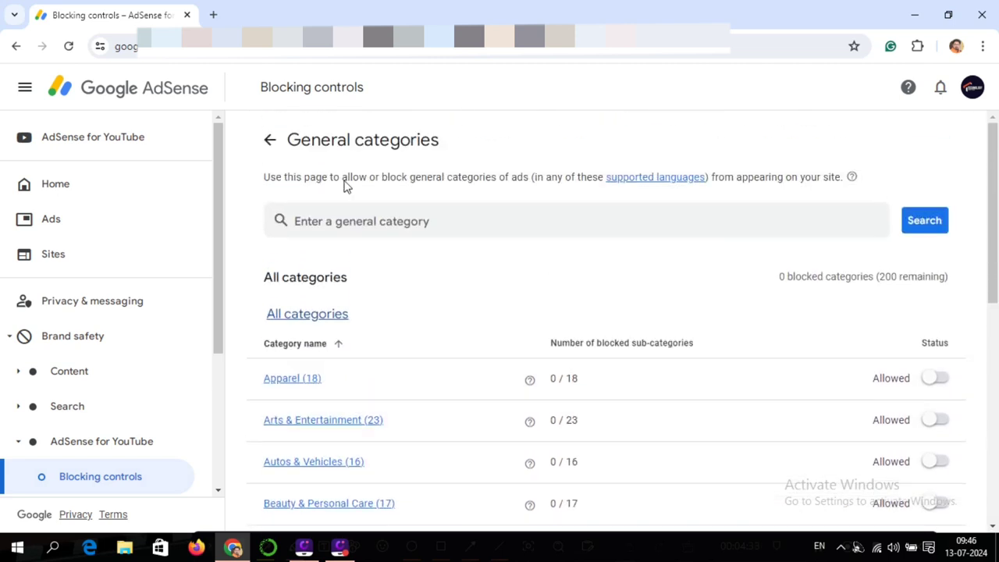
Leave the General categories page and return to the AdSense for YouTube overview
left_click(269, 138)
left_click(130, 137)
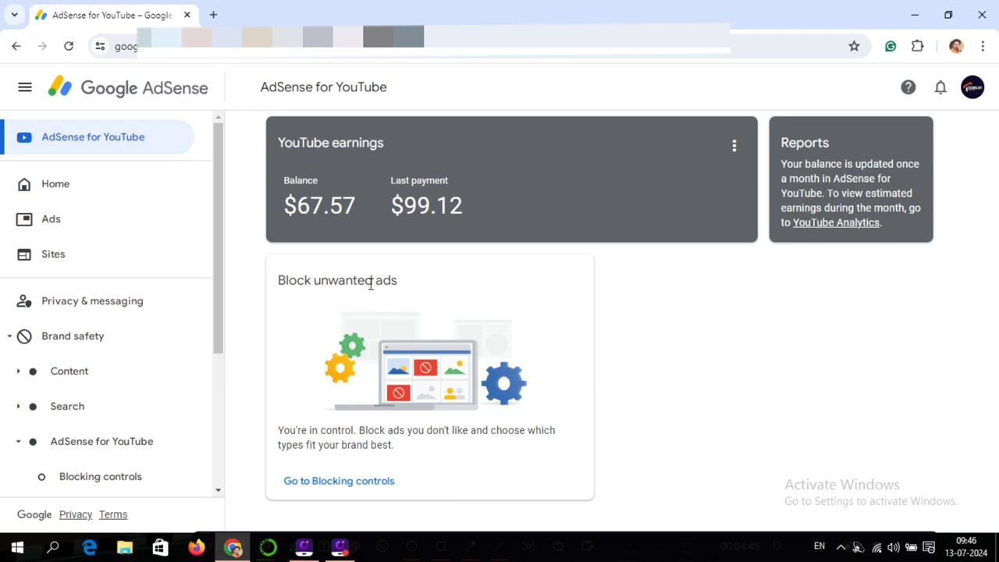
mouse_move(629, 537)
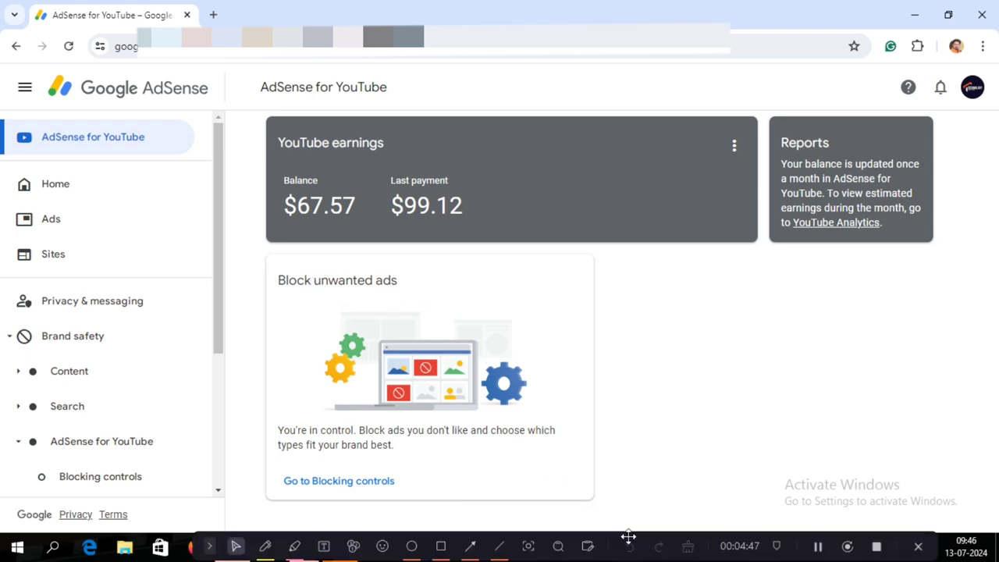